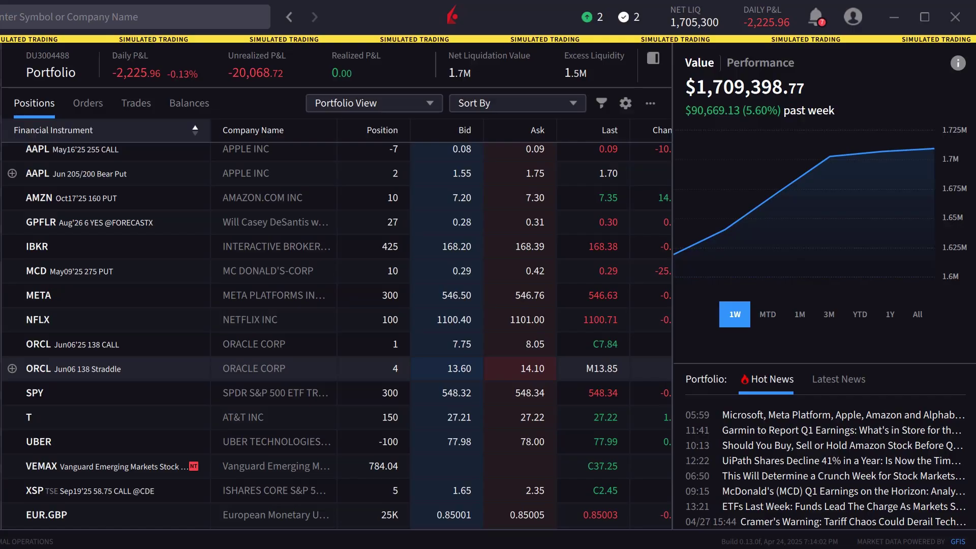
scroll(336, 372, up, 2)
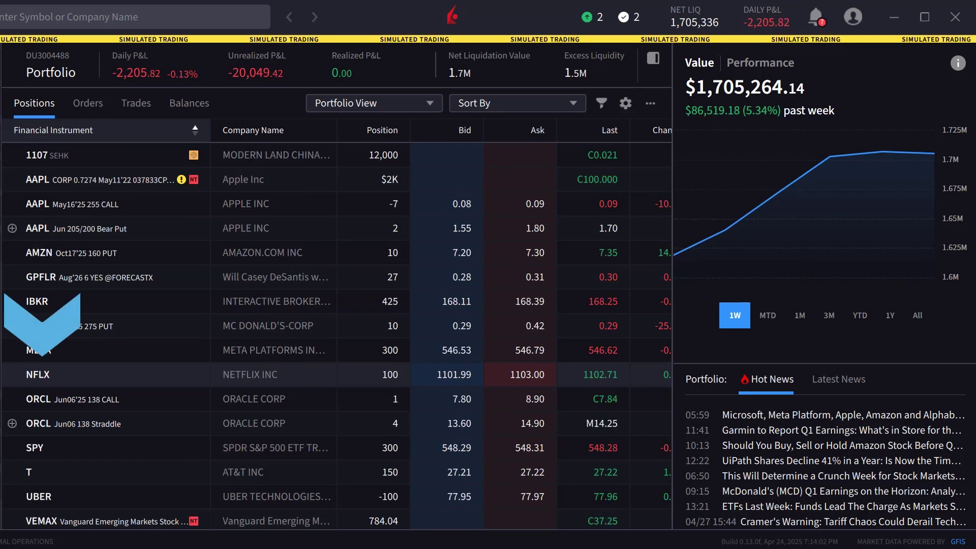
Show the NFLX quote details and begin a buy order ticket for it
click(31, 375)
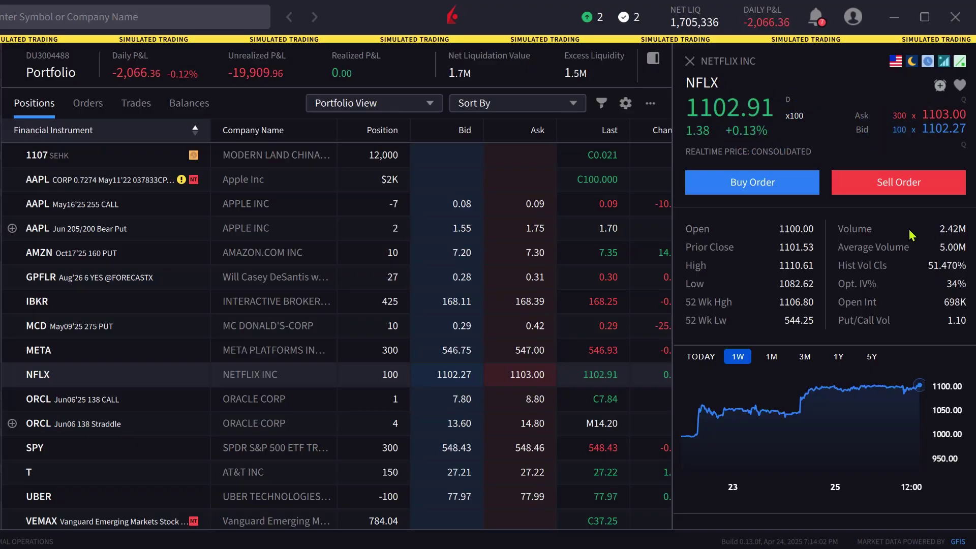
click(761, 187)
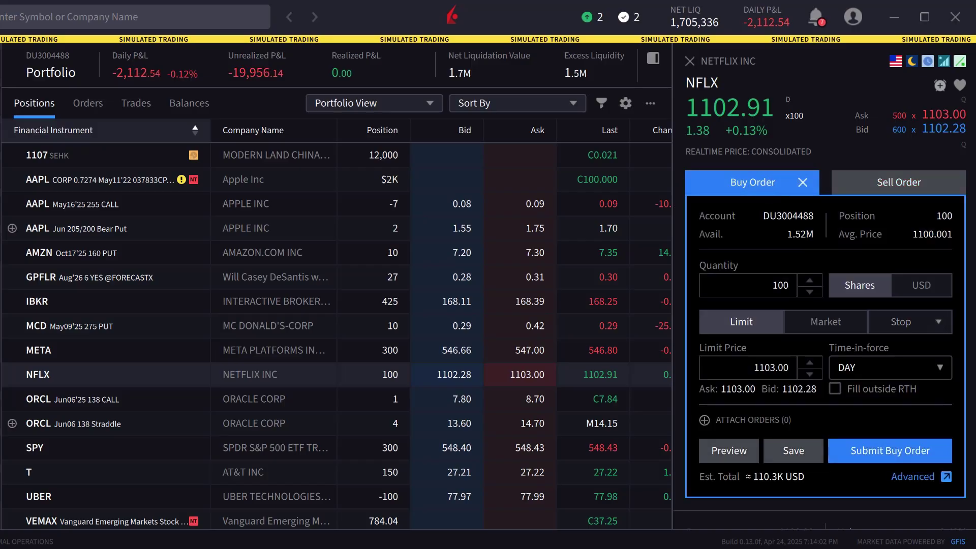
Set the NFLX buy quantity to 75 shares
click(779, 286)
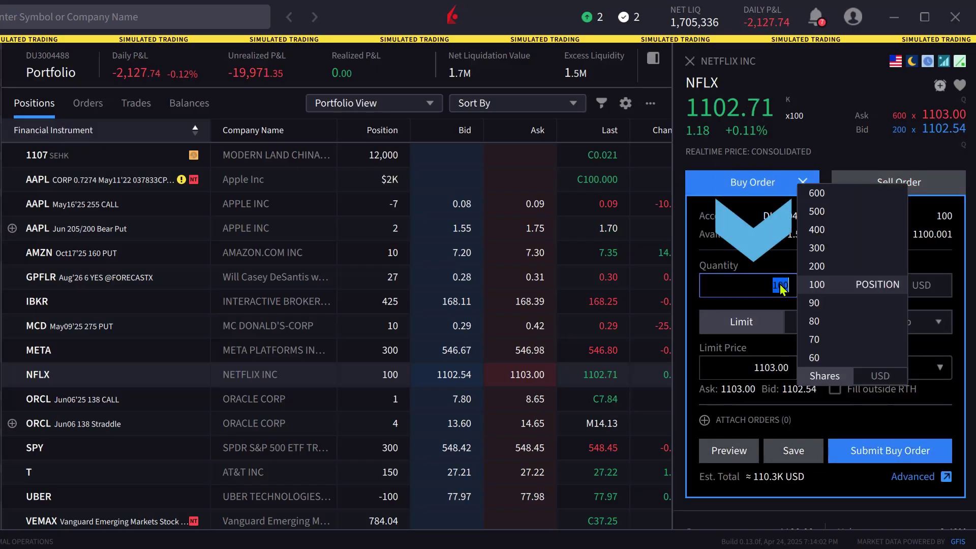
text(75)
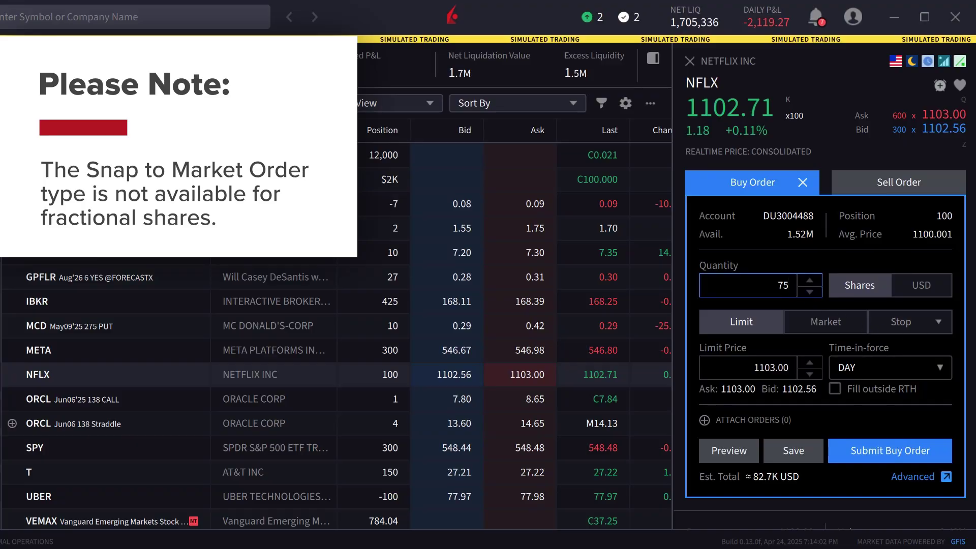
key(Tab)
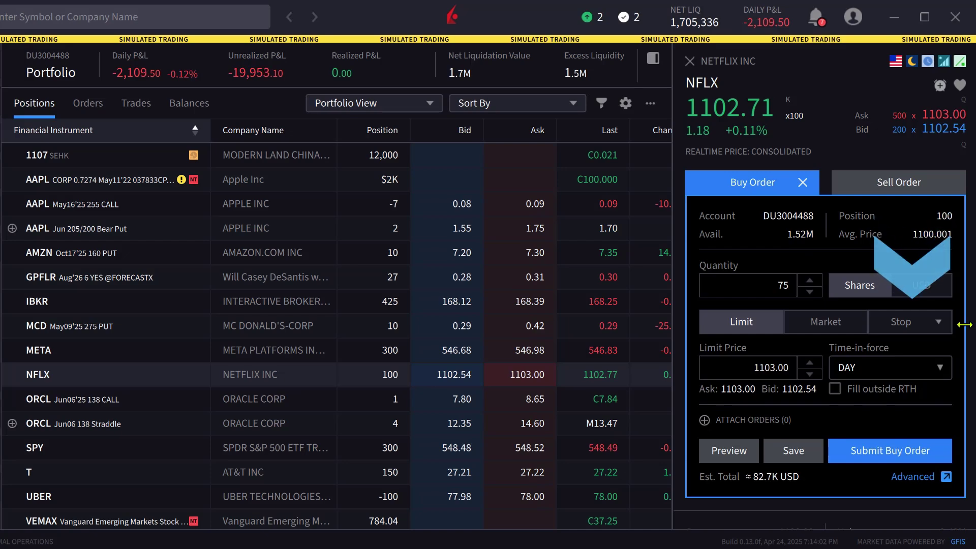
click(940, 327)
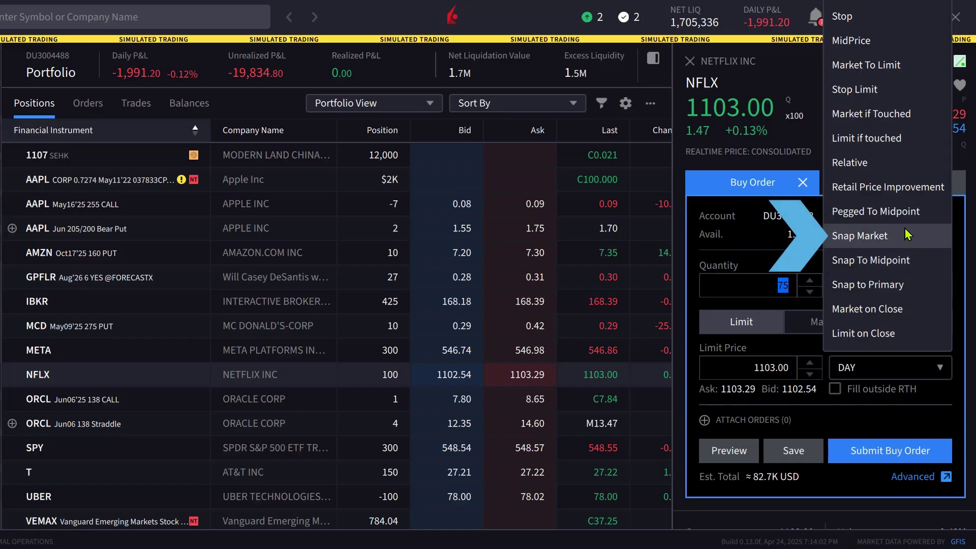
Make the order a Snap Market type with a 0.15 offset amount
click(859, 236)
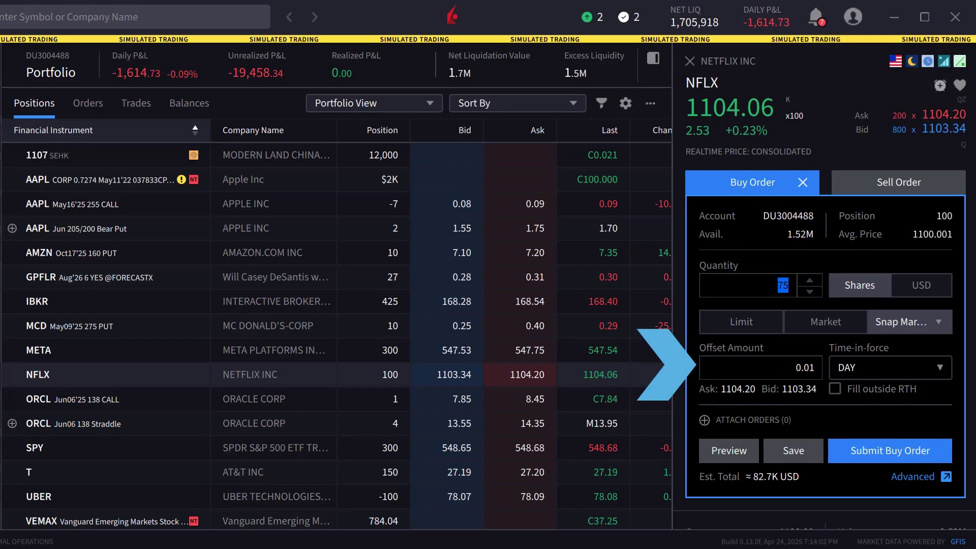
click(819, 370)
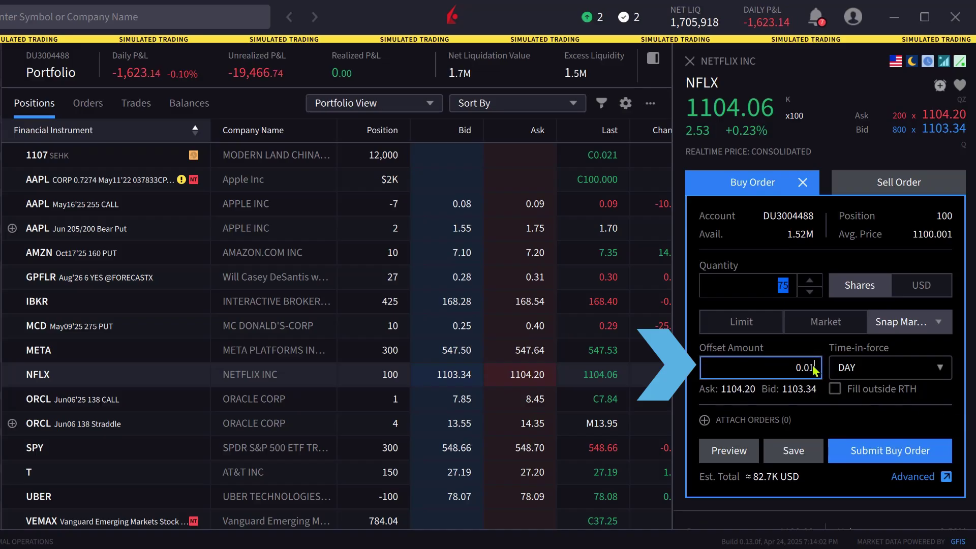
key(BackSpace)
key(BackSpace)
key(BackSpace)
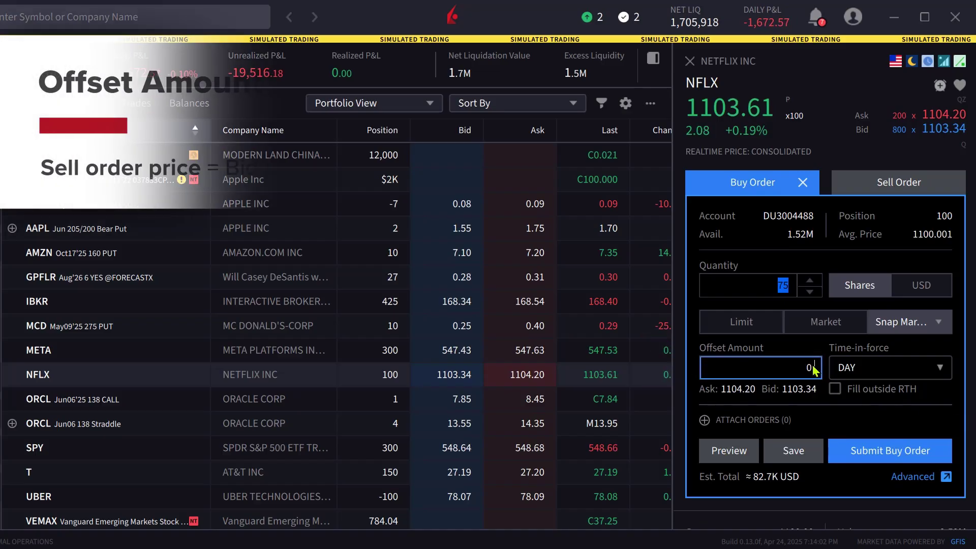
text(.15)
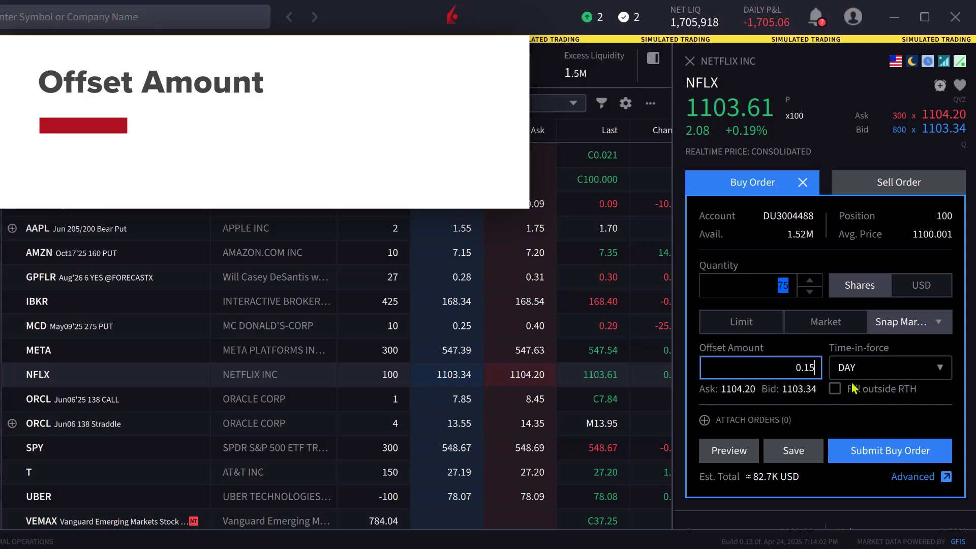
key(Tab)
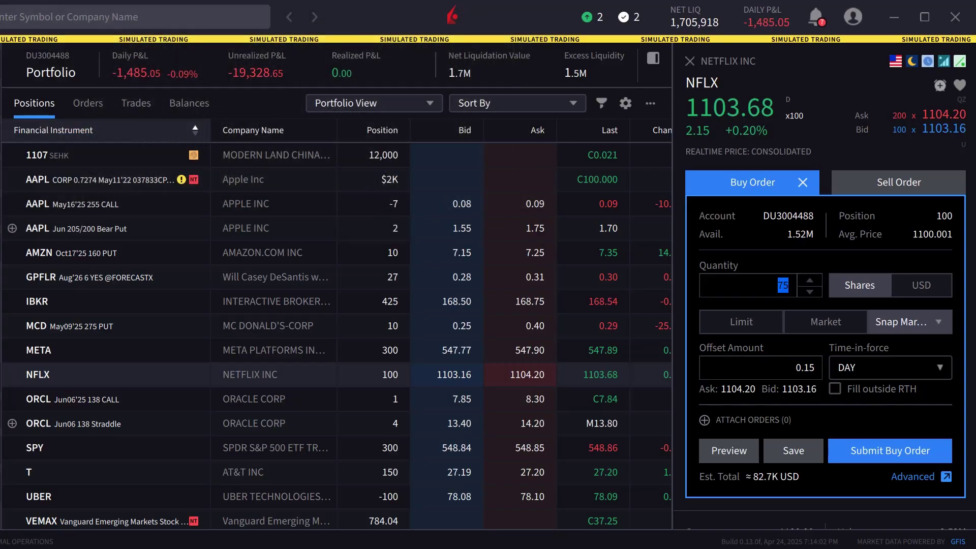
Set time-in-force to GTC, allow fills outside RTH, and submit for confirmation
click(946, 369)
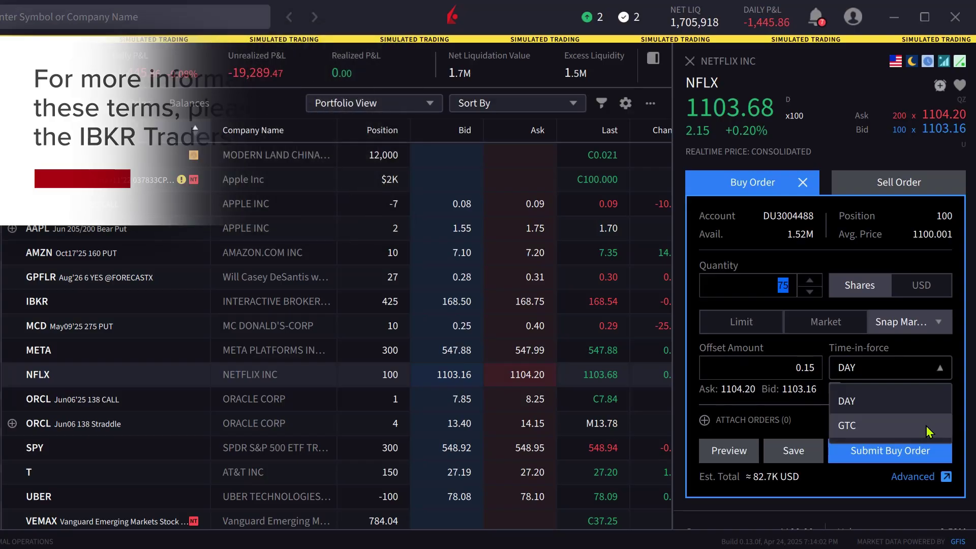
click(927, 431)
click(836, 389)
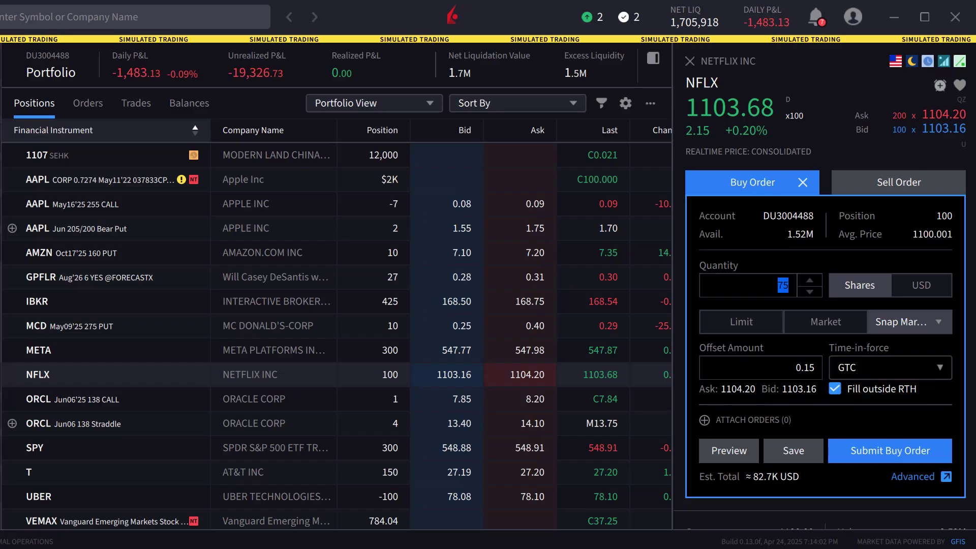
click(885, 459)
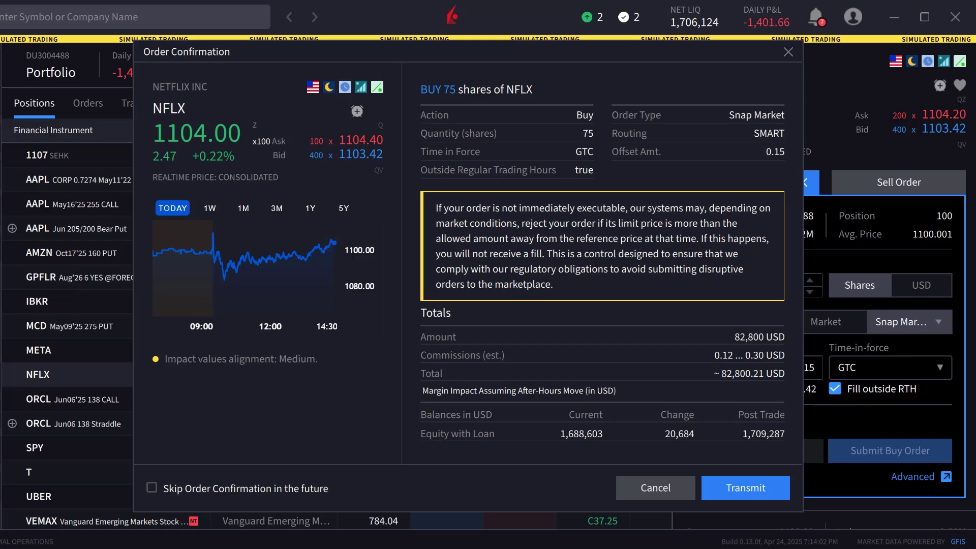
Transmit the confirmed 75-share NFLX Snap Market buy order
click(744, 489)
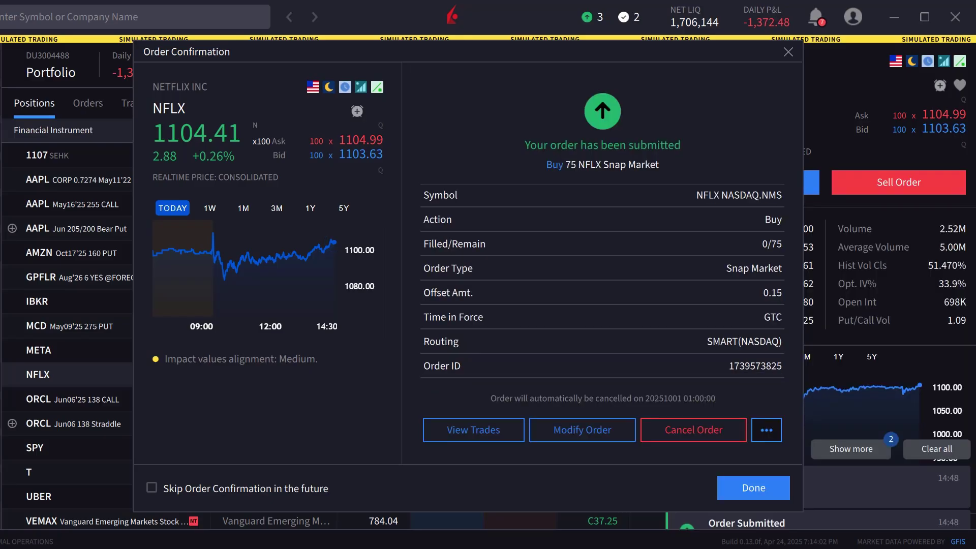